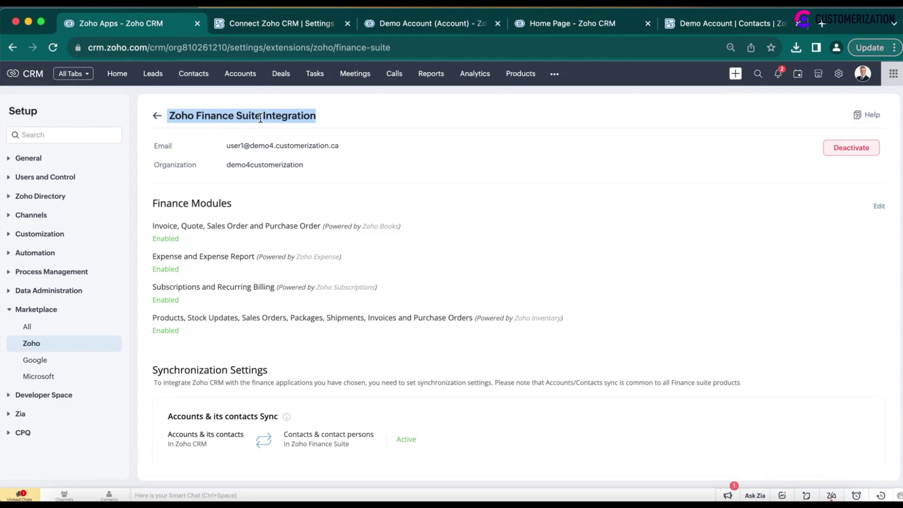
Scroll the Finance Suite Integration page to review the four enabled modules and active account-contact sync.
{"action": "scroll", "coordinate": [422, 278], "scroll_direction": "down", "scroll_amount": 3}
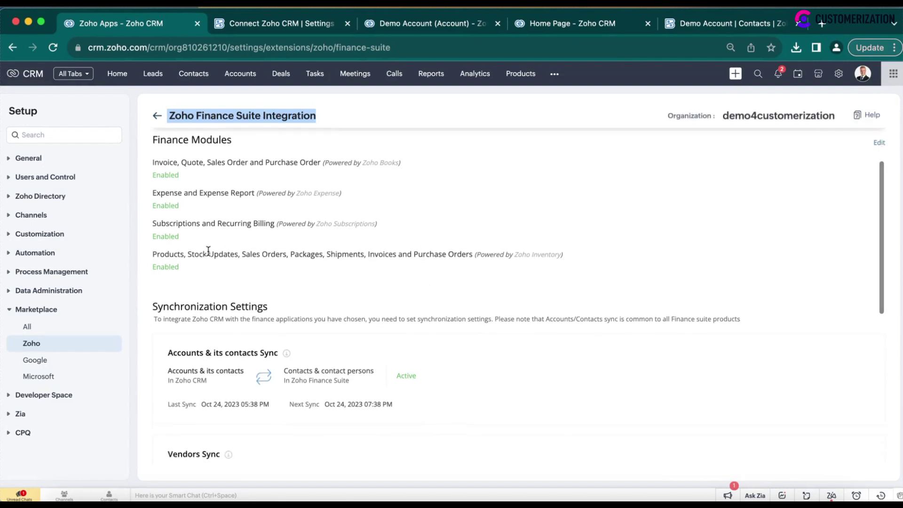
{"action": "mouse_move", "coordinate": [401, 371]}
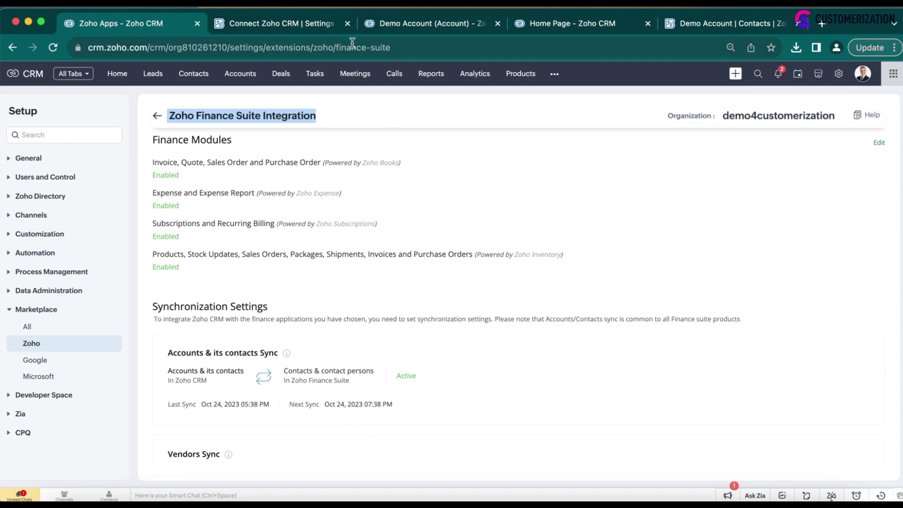
Highlight the every-2-hours auto-update note in Zoho Books' CRM settings, then view the Demo Account record.
{"action": "left_click", "coordinate": [331, 29]}
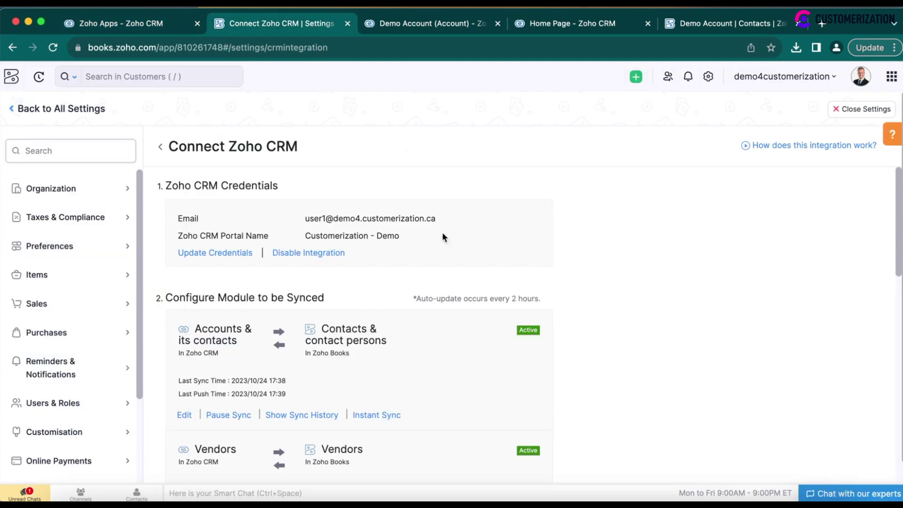
{"action": "triple_click", "coordinate": [449, 297]}
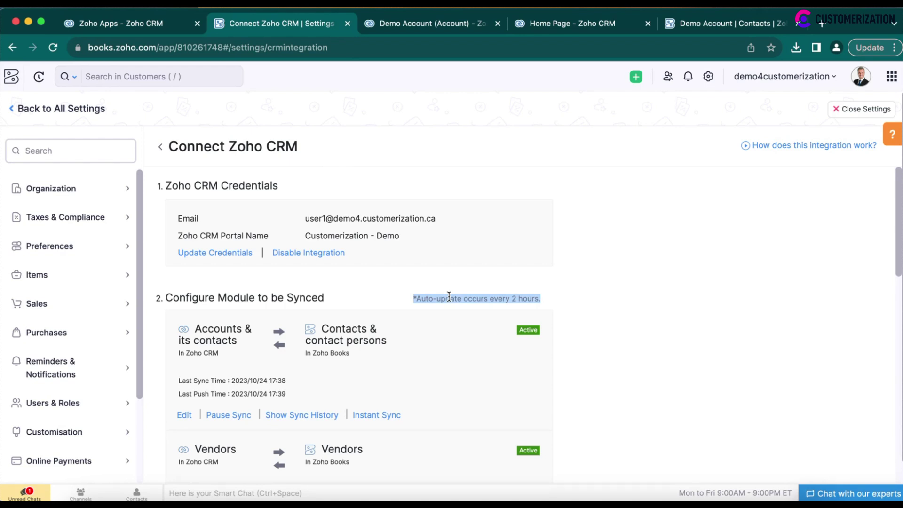
{"action": "left_click", "coordinate": [479, 26]}
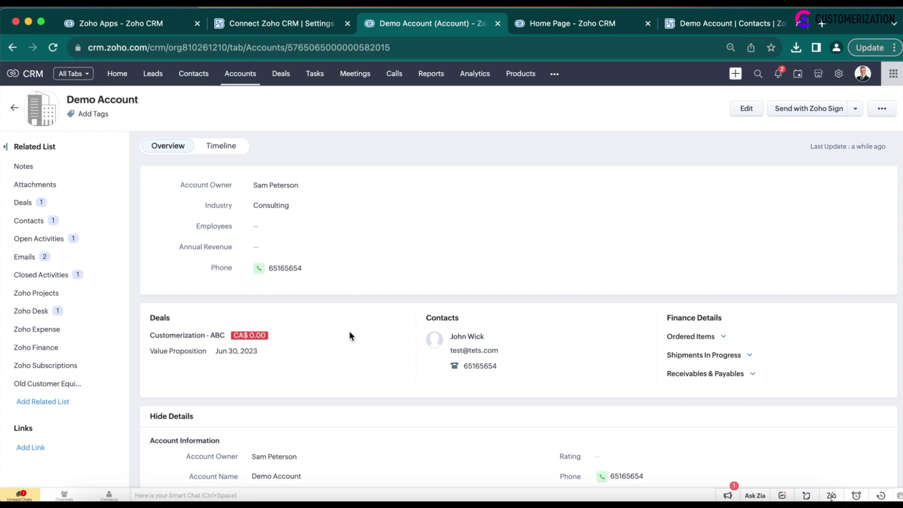
Return to the Zoho Books Connect Zoho CRM settings showing account-and-contact sync Active.
{"action": "left_click", "coordinate": [312, 19]}
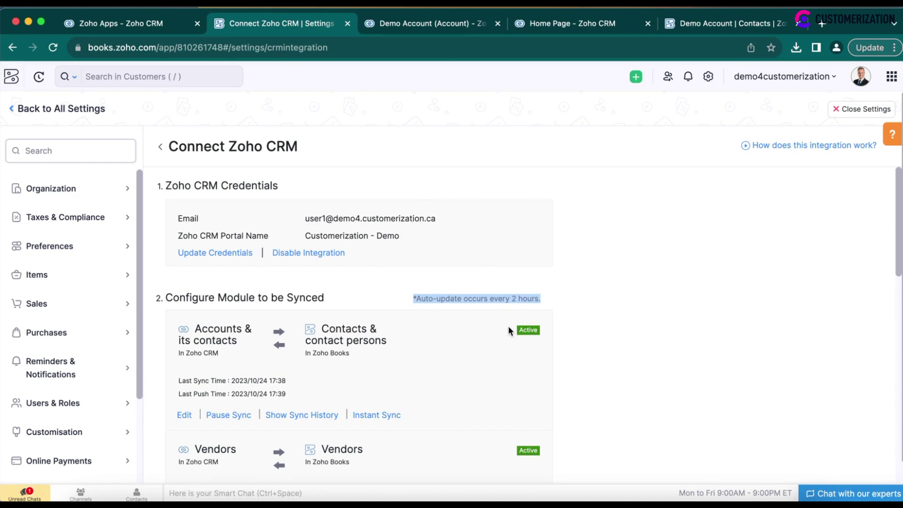
Open the 'Account created / updated - sync to Zoho Books' rule from Setup's Workflow Rules list.
{"action": "left_click", "coordinate": [550, 26]}
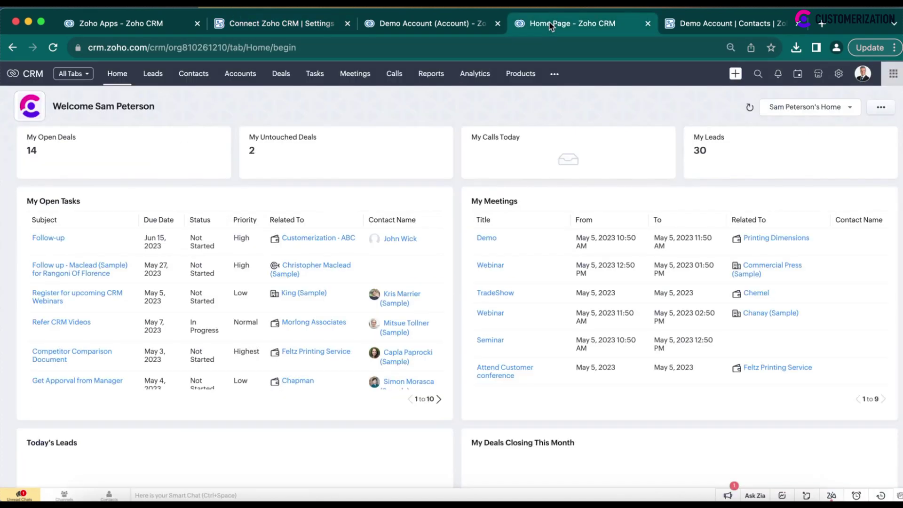
{"action": "left_click", "coordinate": [840, 76]}
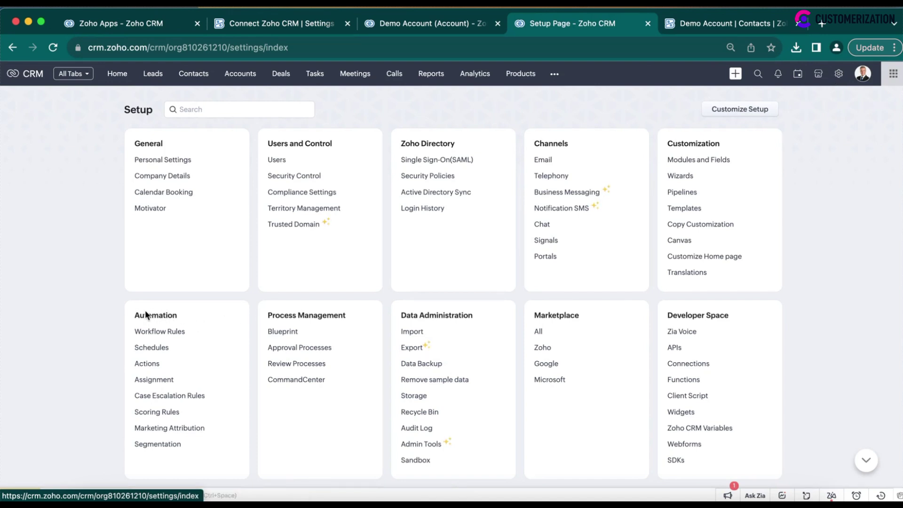
{"action": "left_click", "coordinate": [152, 334]}
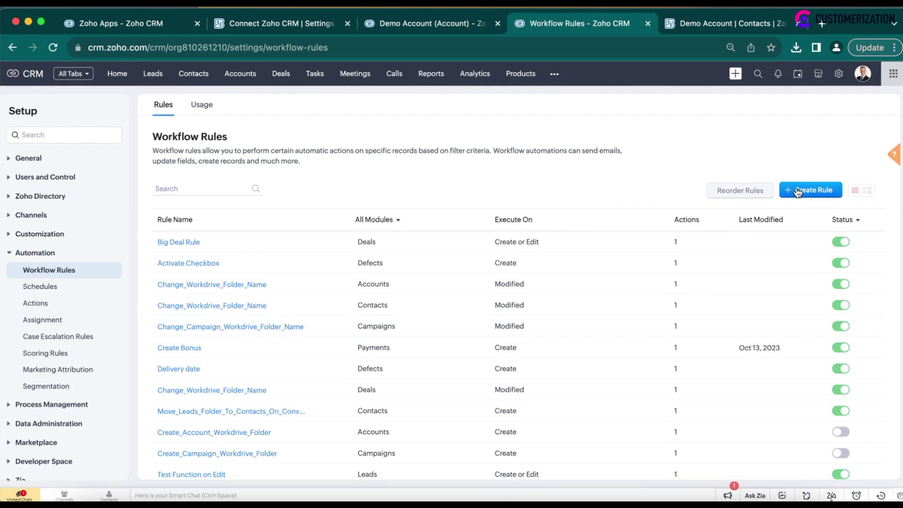
{"action": "scroll", "coordinate": [289, 257], "scroll_direction": "down", "scroll_amount": 5}
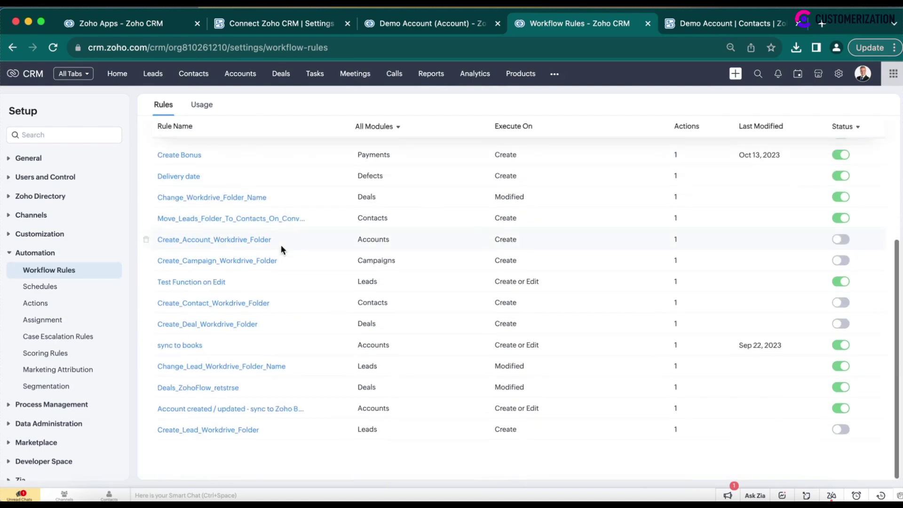
{"action": "left_click", "coordinate": [210, 409]}
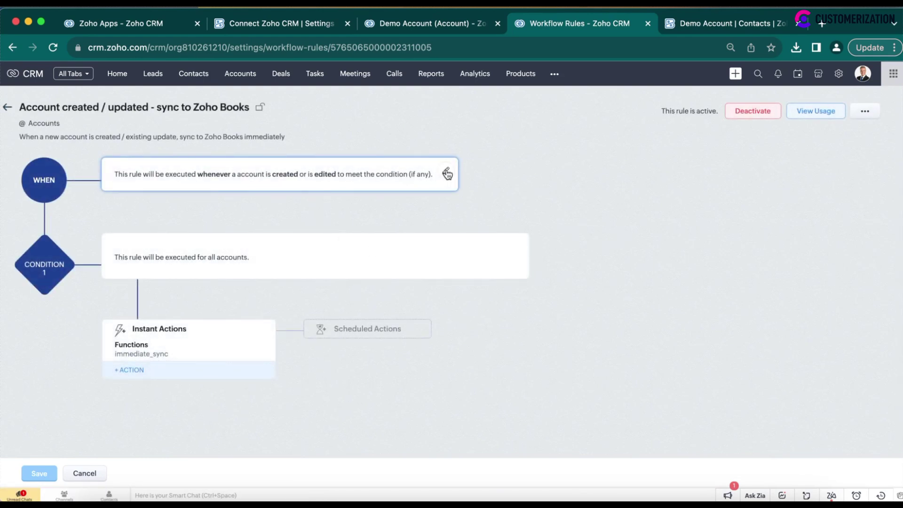
Confirm the rule's trigger is Record action Create or Edit for all accounts.
{"action": "left_click", "coordinate": [446, 170]}
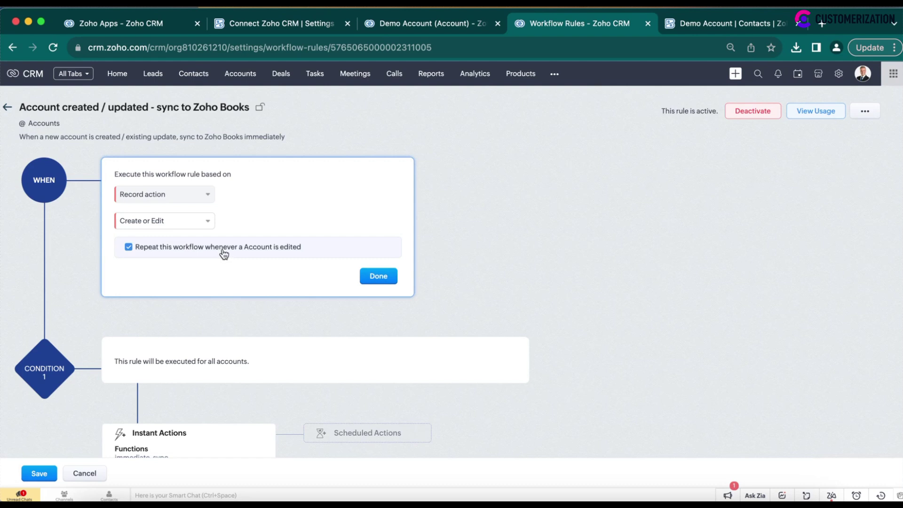
{"action": "left_click", "coordinate": [371, 277]}
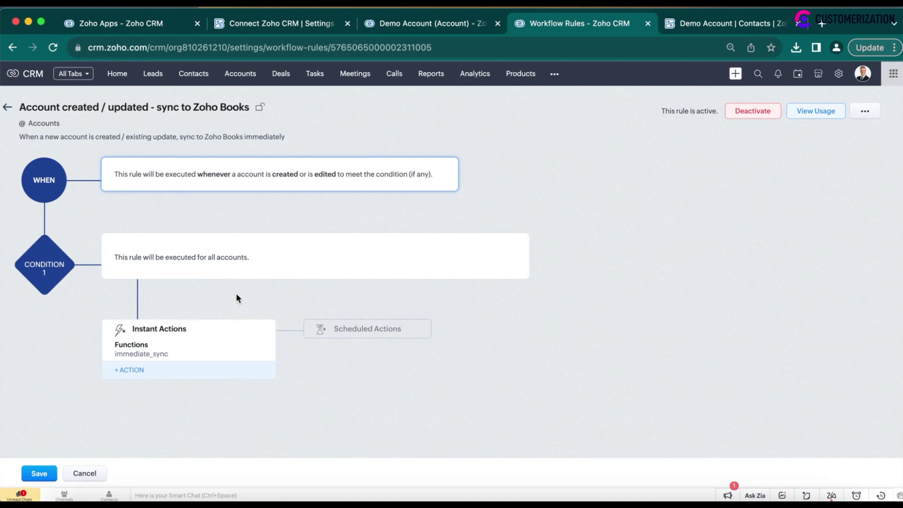
{"action": "scroll", "coordinate": [237, 297], "scroll_direction": "down", "scroll_amount": 1}
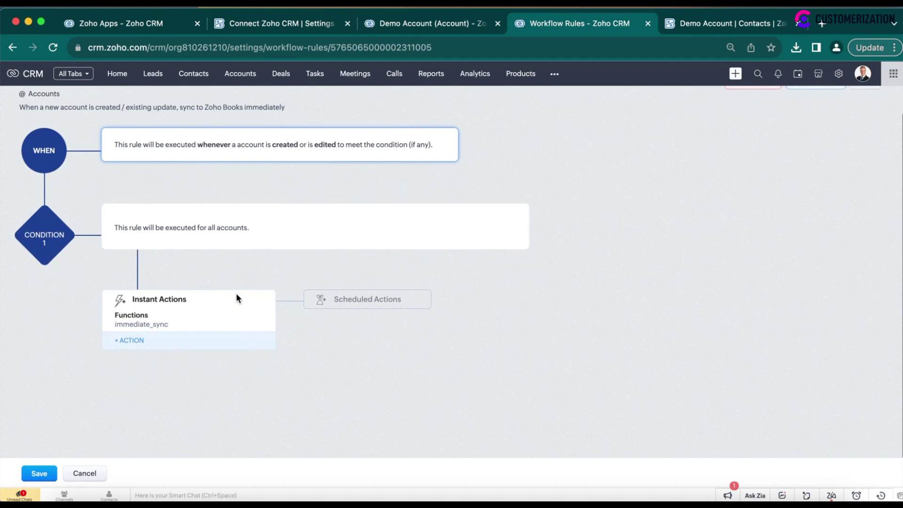
Review immediate_sync's Deluge code, noting the createsync line and the organization ID in the import URL.
{"action": "left_click", "coordinate": [146, 328]}
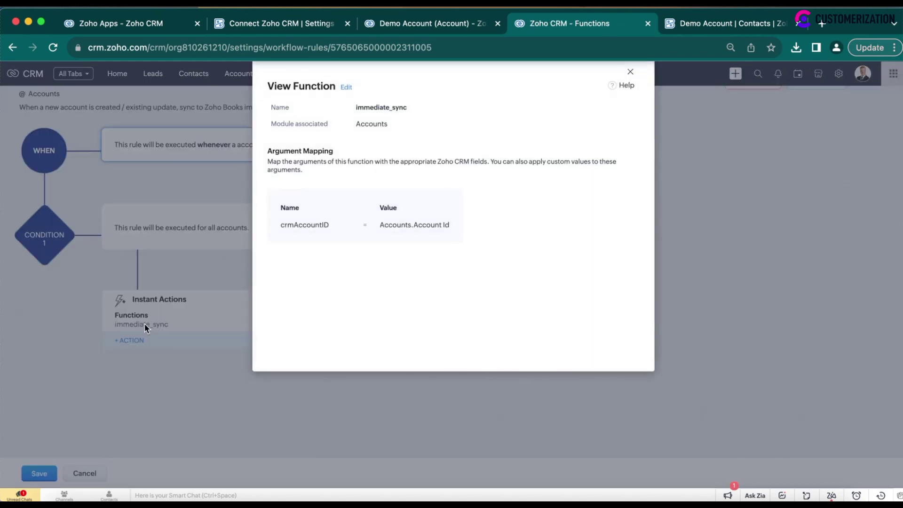
{"action": "left_click", "coordinate": [348, 89]}
{"action": "left_click", "coordinate": [450, 109]}
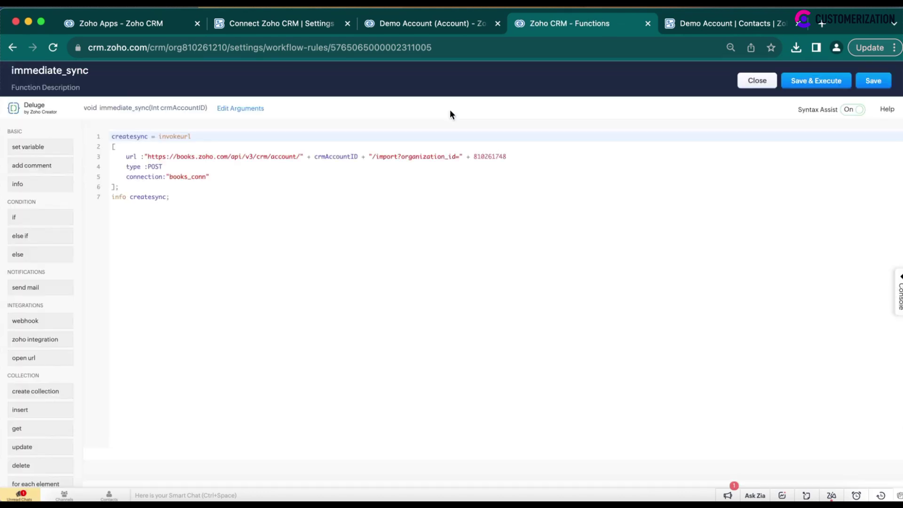
{"action": "left_click", "coordinate": [362, 198]}
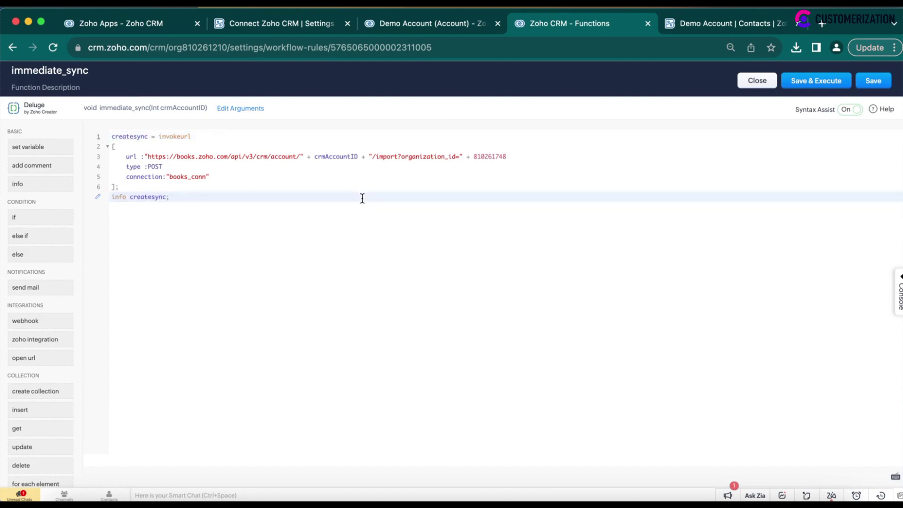
{"action": "double_click", "coordinate": [489, 156]}
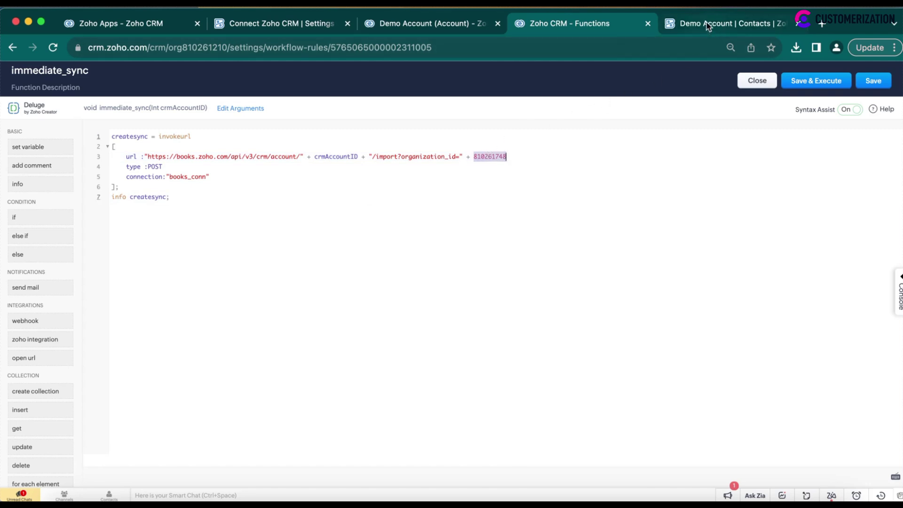
{"action": "left_click", "coordinate": [289, 24]}
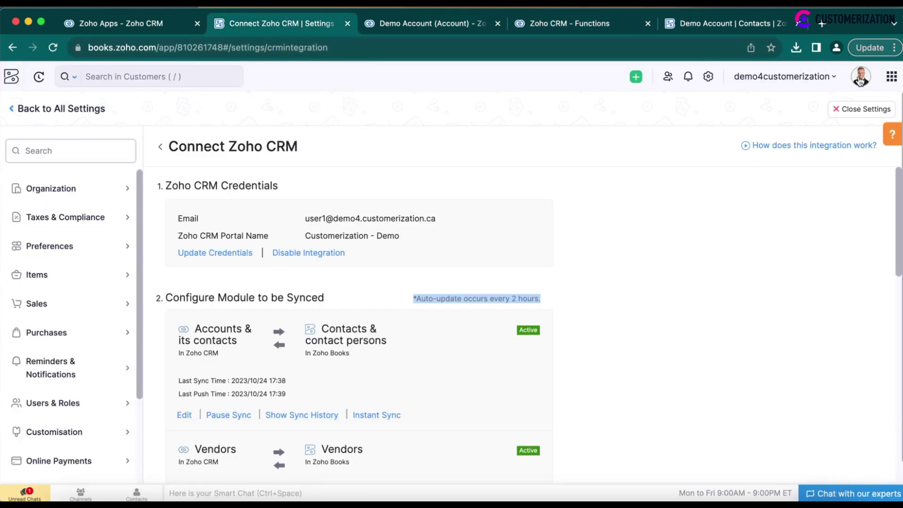
Check the Zoho Books profile's Organization ID matches the one in immediate_sync's import URL.
{"action": "left_click", "coordinate": [862, 79]}
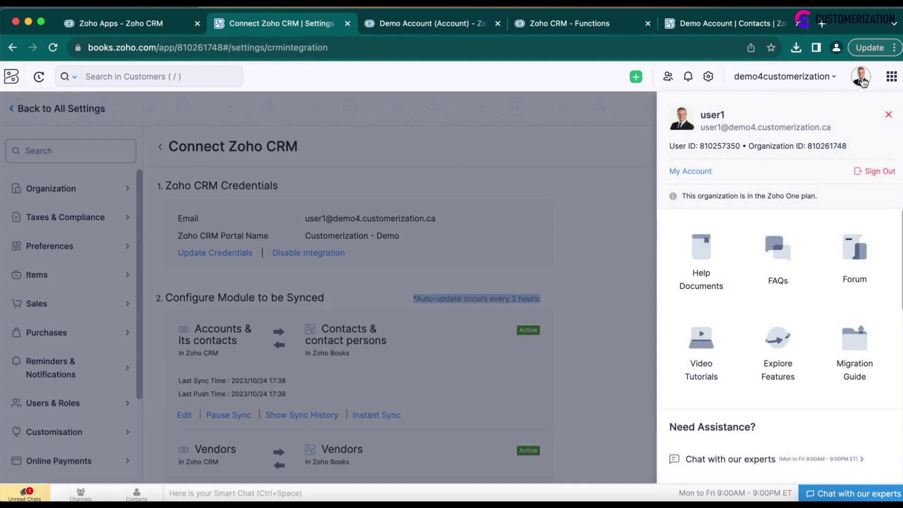
{"action": "double_click", "coordinate": [841, 145]}
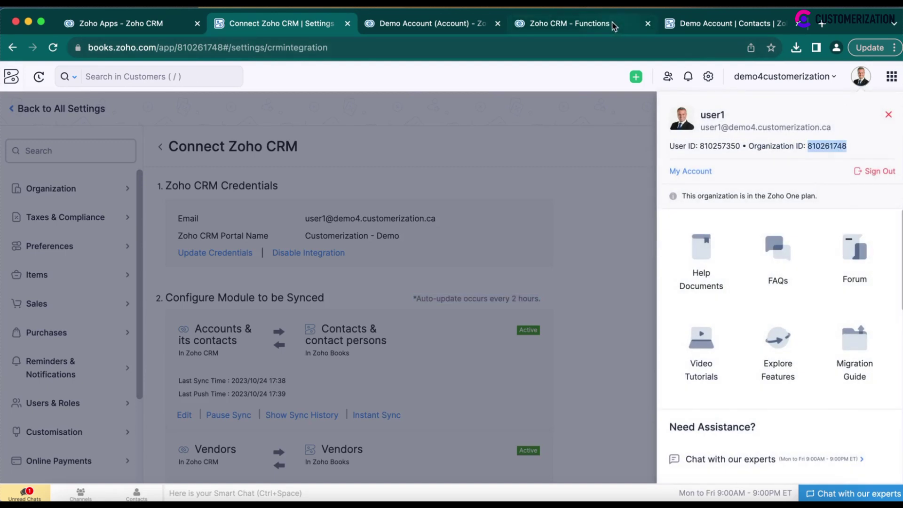
{"action": "left_click", "coordinate": [578, 23]}
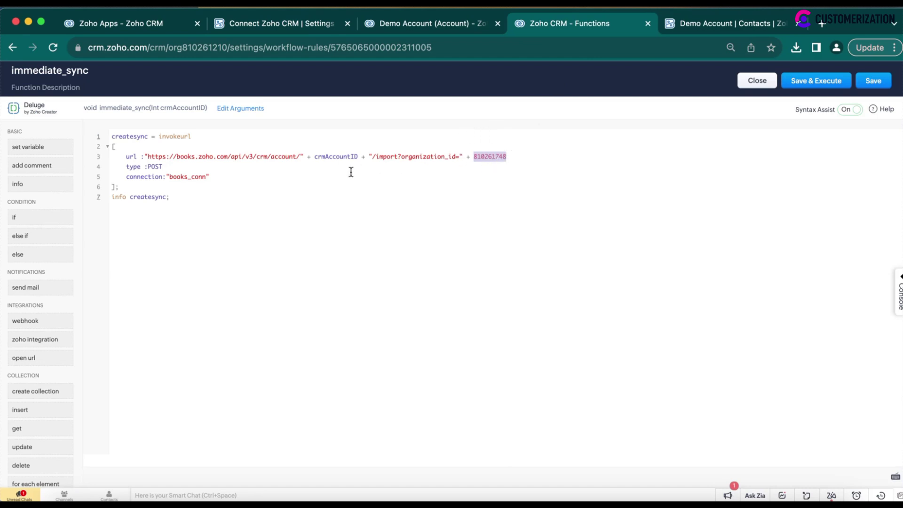
Confirm immediate_sync's crmAccountID argument is mapped to the Account Id.
{"action": "double_click", "coordinate": [328, 155]}
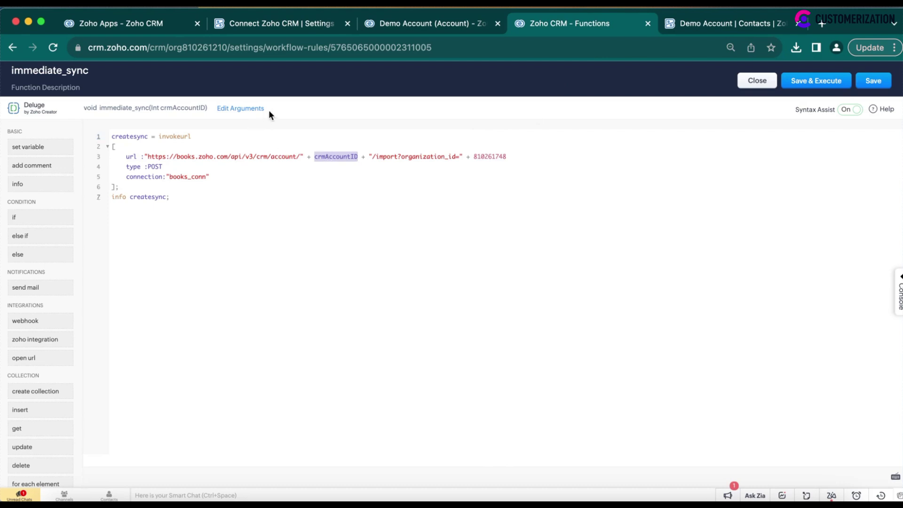
{"action": "left_click", "coordinate": [252, 109]}
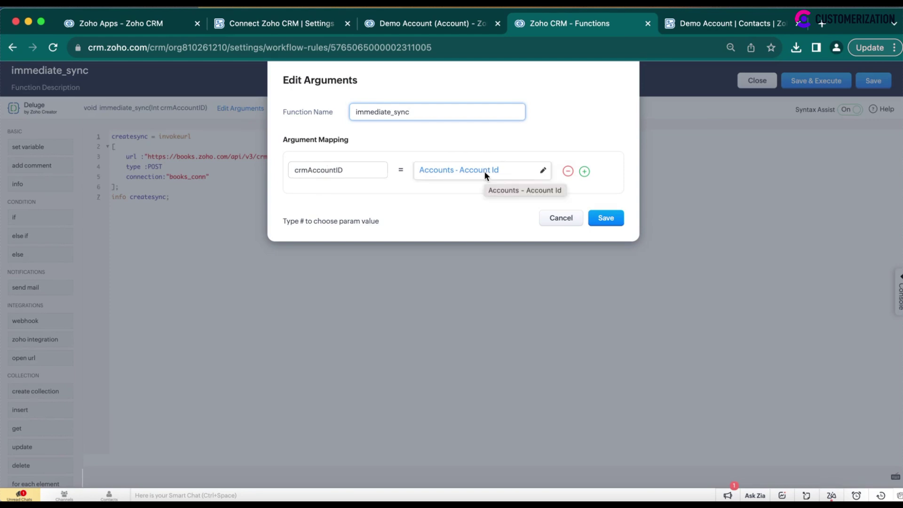
{"action": "left_click", "coordinate": [606, 218]}
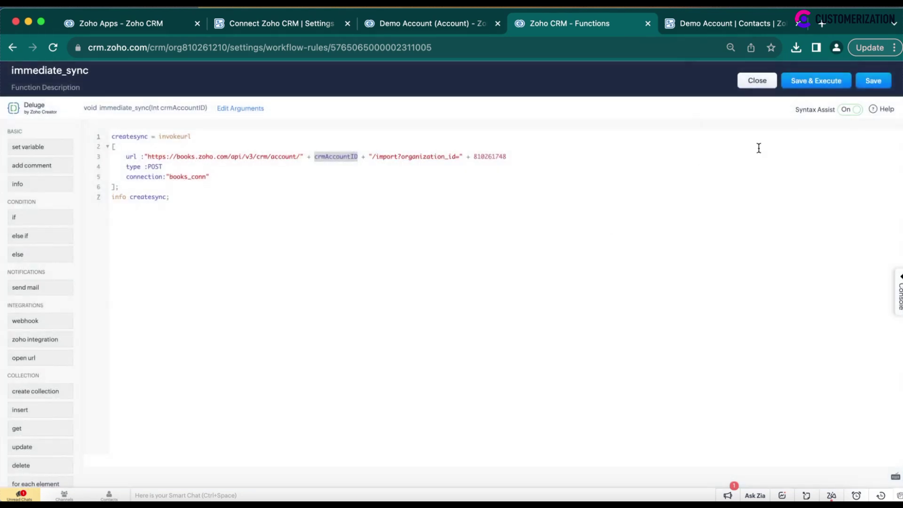
Save the immediate_sync function and the account sync workflow rule, returning to Demo Account.
{"action": "left_click", "coordinate": [873, 81]}
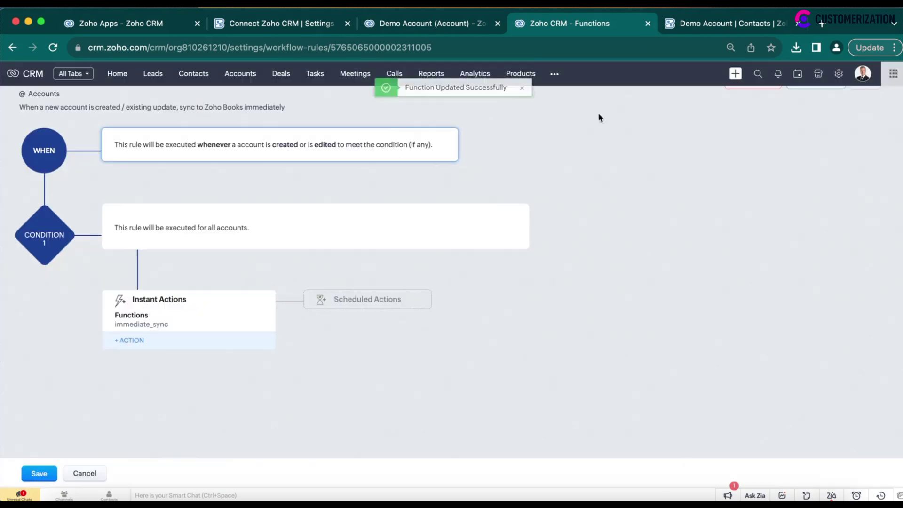
{"action": "left_click", "coordinate": [50, 475]}
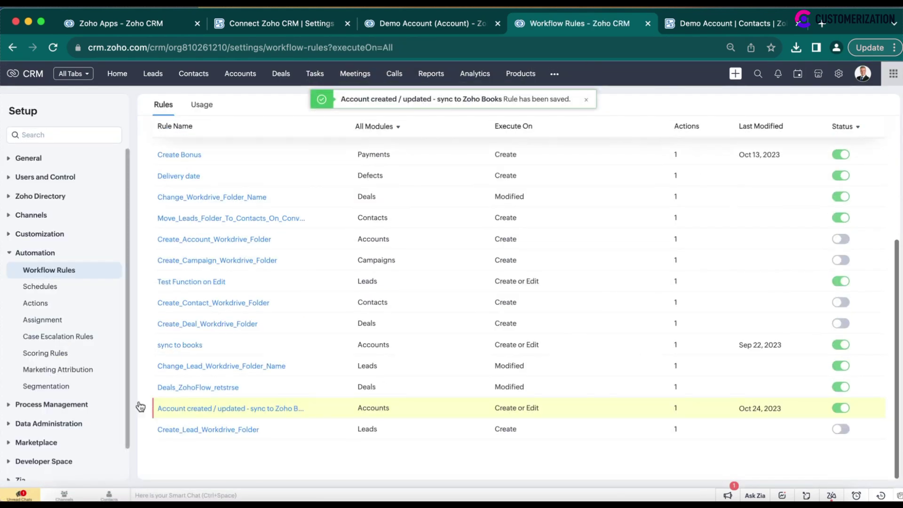
{"action": "left_click", "coordinate": [648, 23]}
{"action": "left_click", "coordinate": [459, 29]}
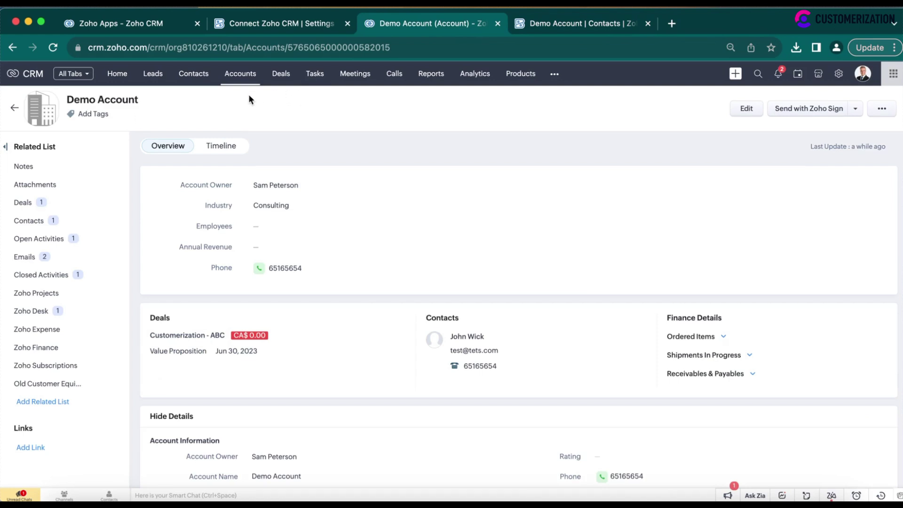
Rename the account from 'Demo Account' to 'Demo Account new'.
{"action": "scroll", "coordinate": [380, 379], "scroll_direction": "down", "scroll_amount": 5}
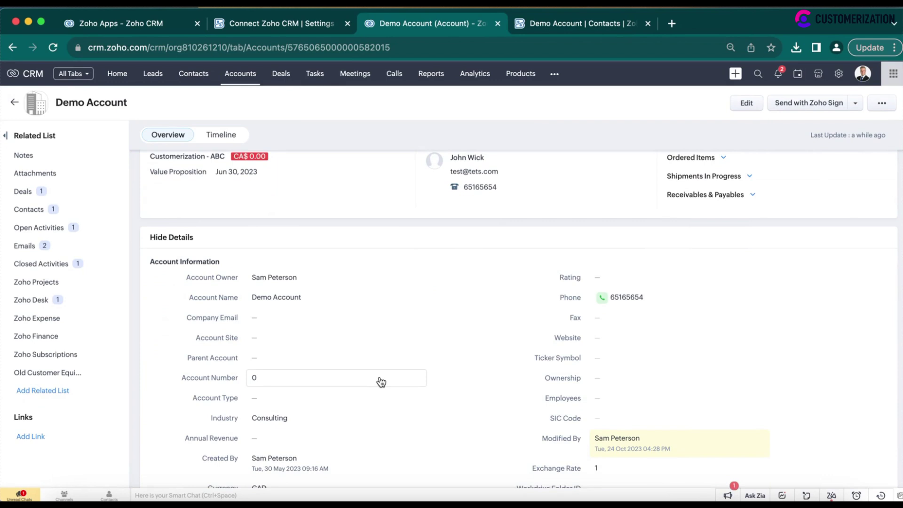
{"action": "left_click", "coordinate": [328, 307]}
{"action": "type", "text": "new"}
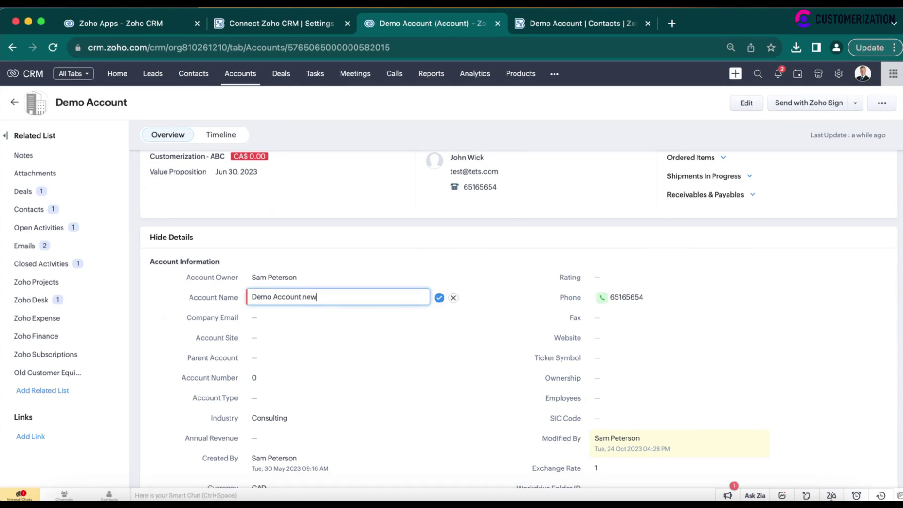
{"action": "left_click", "coordinate": [439, 299]}
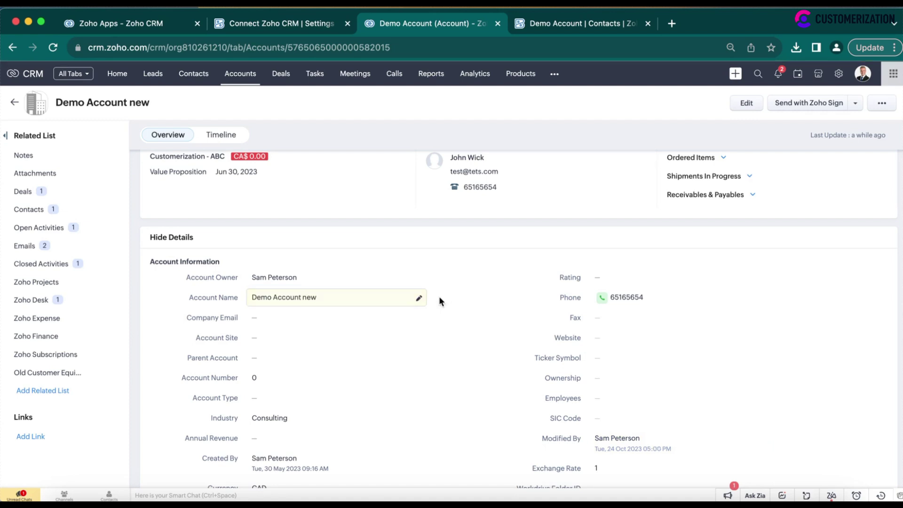
Reload the matching Zoho Books customer and confirm it now reads 'Demo Account new'.
{"action": "left_click", "coordinate": [537, 26]}
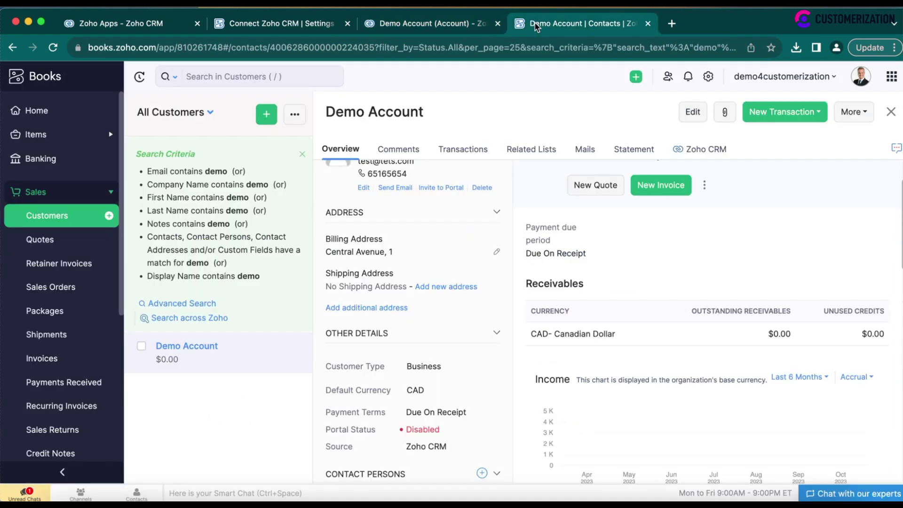
{"action": "triple_click", "coordinate": [390, 106]}
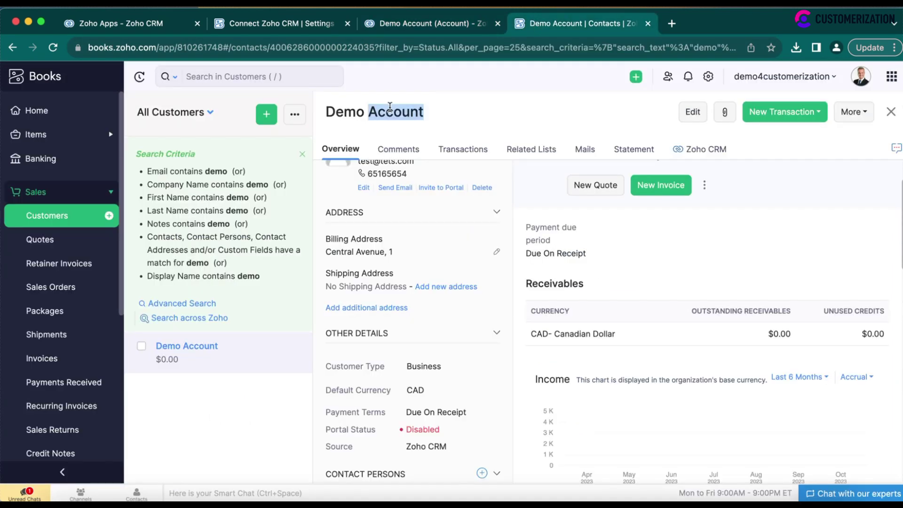
{"action": "left_click", "coordinate": [53, 48]}
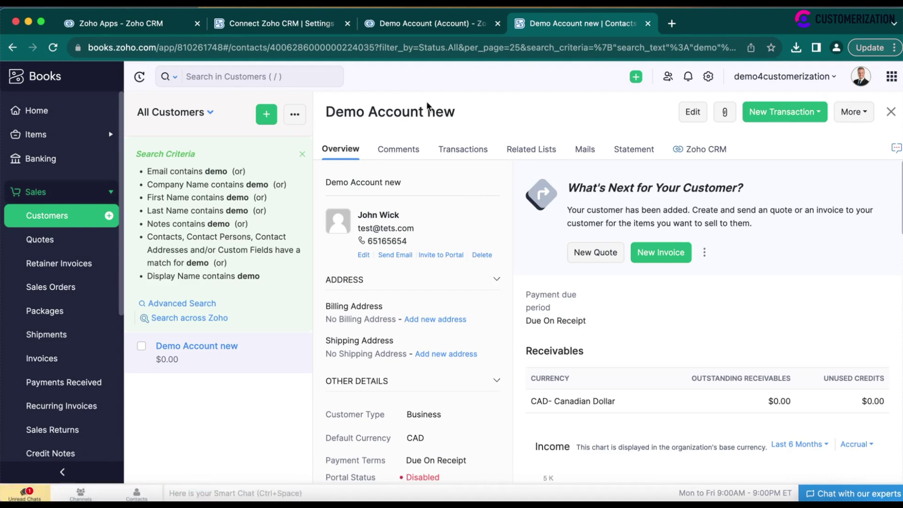
{"action": "triple_click", "coordinate": [438, 109]}
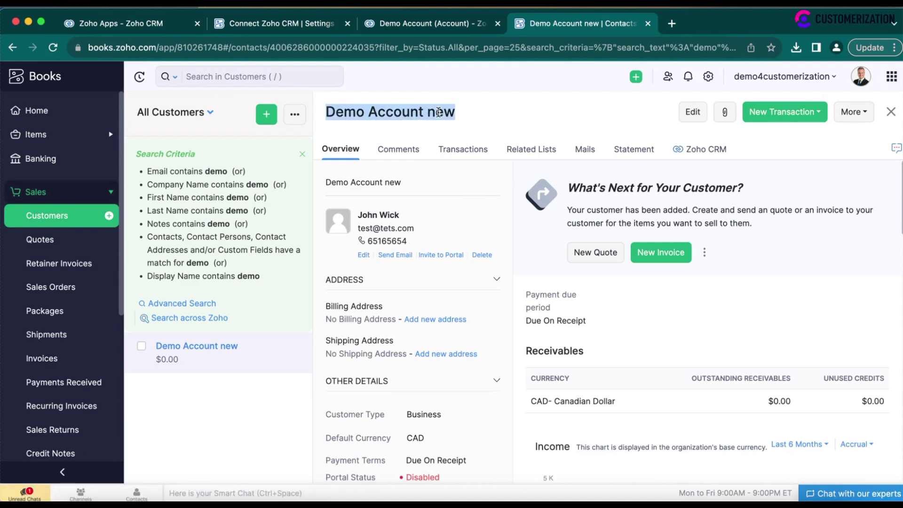
{"action": "left_click", "coordinate": [438, 23]}
Change the account's billing street to 'Central Avenue, 1' and billing city to 'Toronto'.
{"action": "scroll", "coordinate": [357, 397], "scroll_direction": "down", "scroll_amount": 5}
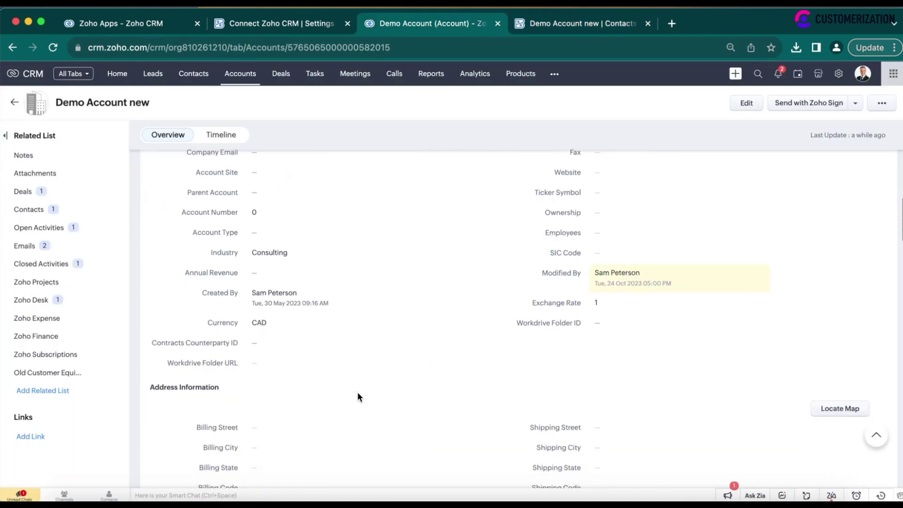
{"action": "left_click", "coordinate": [298, 322]}
{"action": "type", "text": "Central Avenue, 1"}
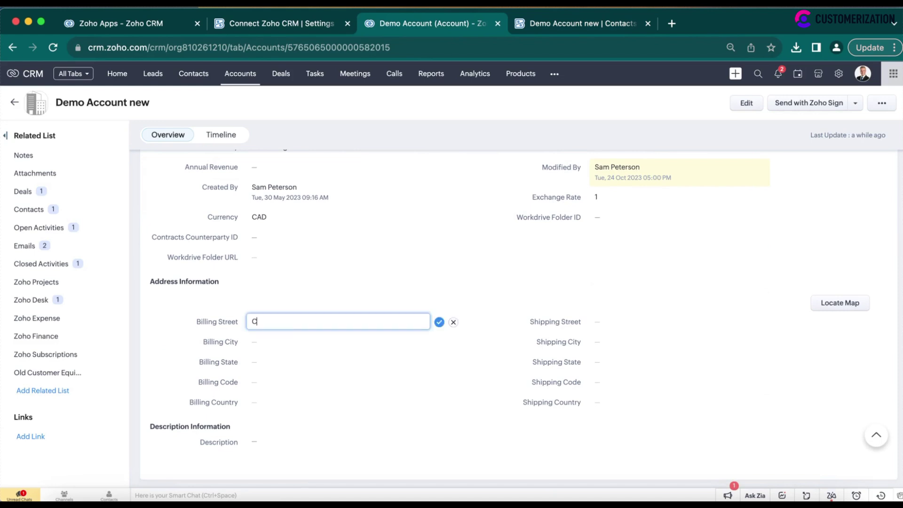
{"action": "left_click", "coordinate": [440, 323]}
{"action": "left_click", "coordinate": [336, 343]}
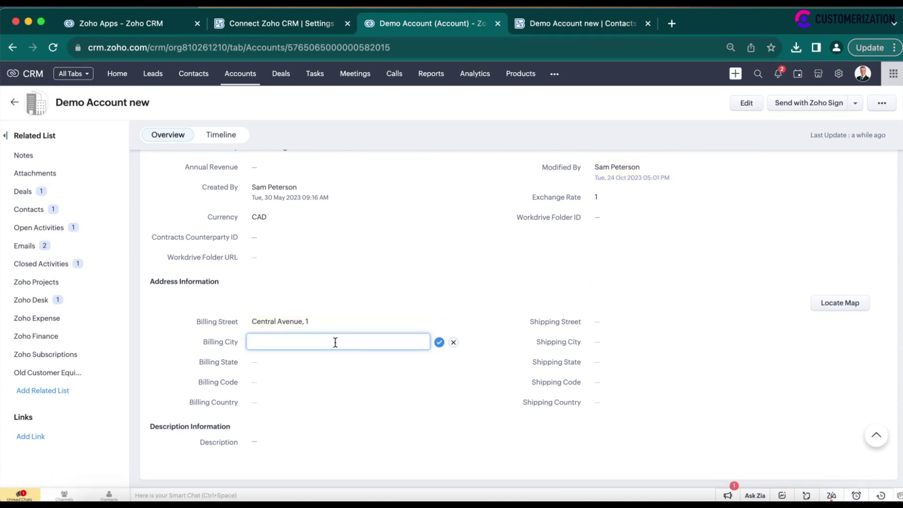
{"action": "left_click", "coordinate": [440, 343]}
Reload the Zoho Books customer and confirm its billing address reads Central Avenue, 1, Toronto.
{"action": "left_click", "coordinate": [551, 26]}
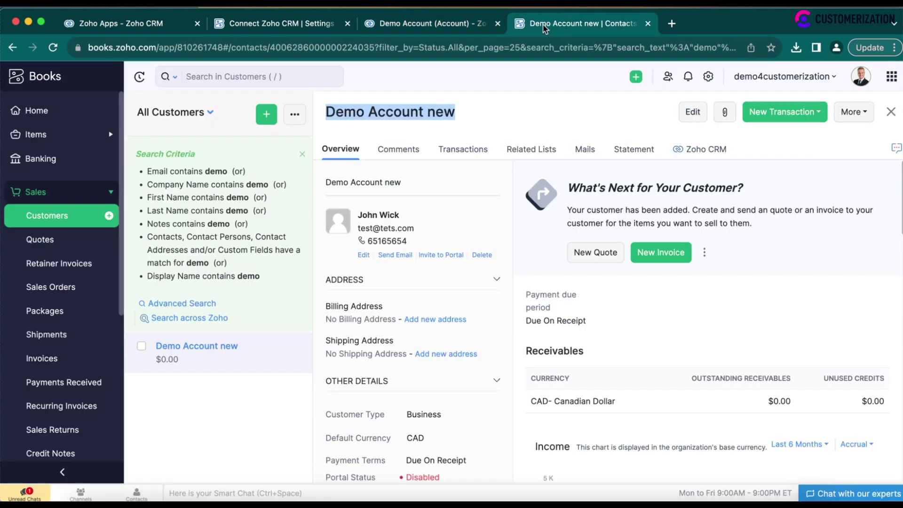
{"action": "left_click", "coordinate": [53, 48]}
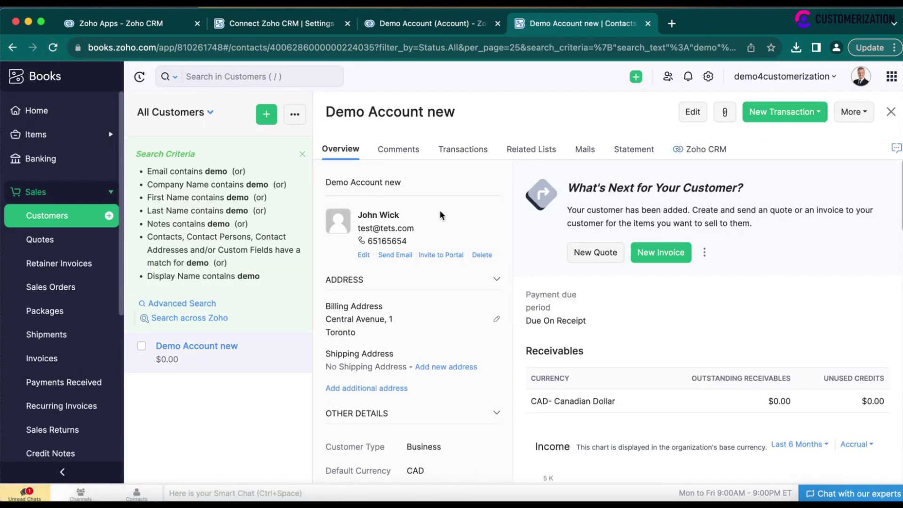
{"action": "triple_click", "coordinate": [330, 303]}
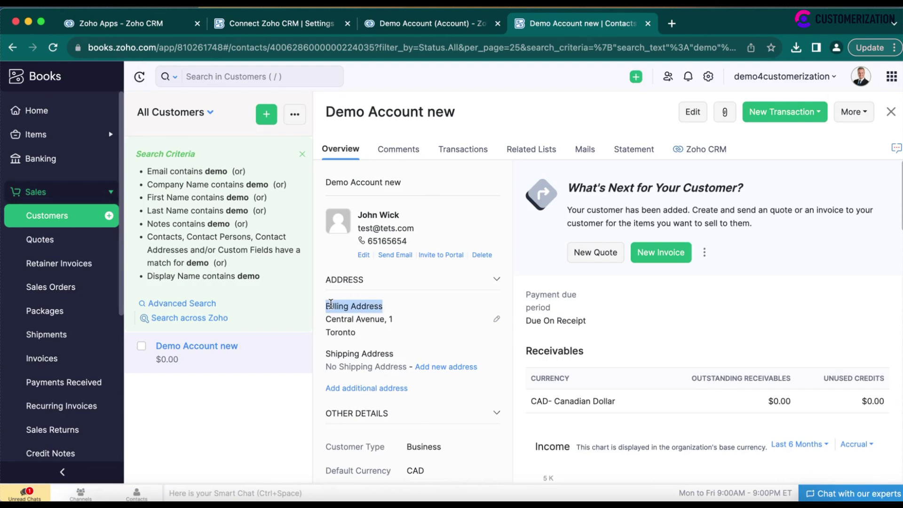